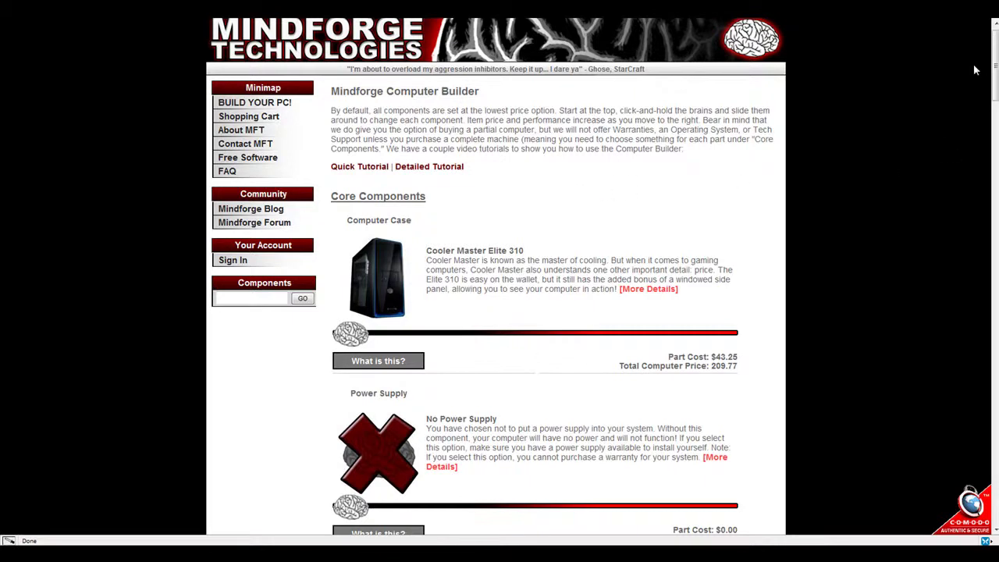
Choose the XClio Windtunnel Case as the computer case and examine the part cost and total computer price.
drag(995, 70, 994, 89)
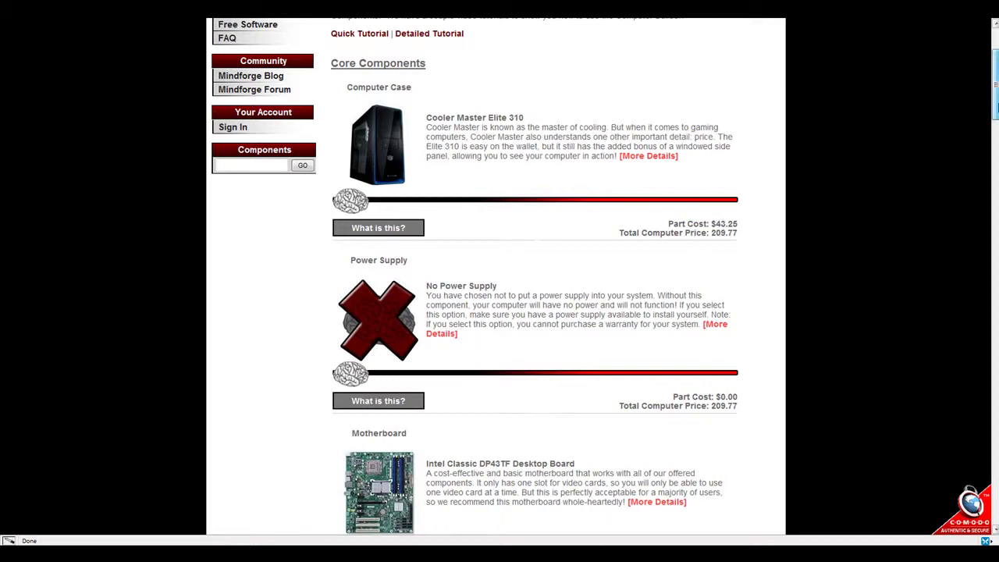
scroll(360, 106, down, 1)
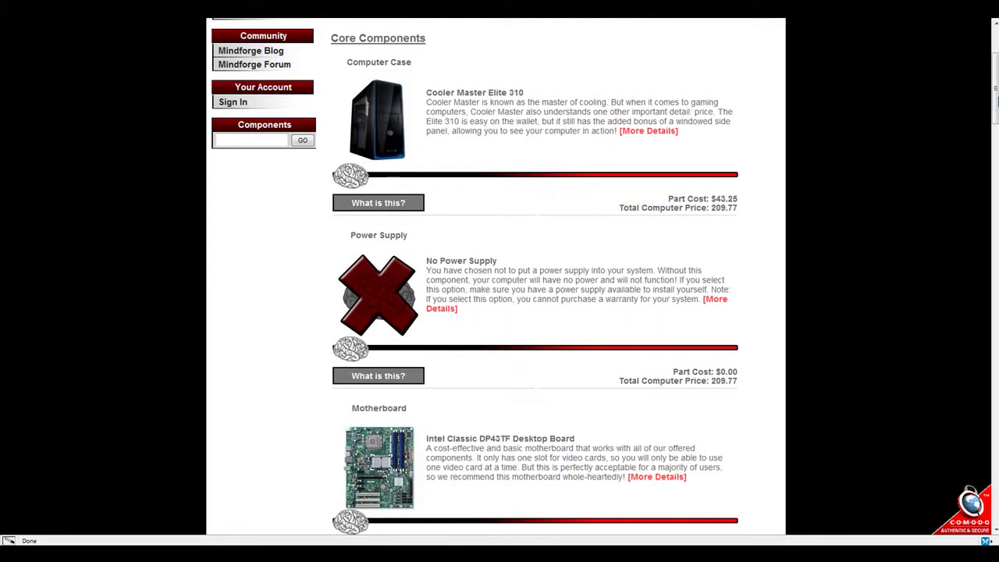
drag(352, 176, 373, 197)
mouse_move(383, 211)
drag(428, 93, 724, 143)
drag(358, 177, 570, 178)
drag(438, 182, 351, 178)
click(408, 182)
drag(663, 197, 739, 201)
click(747, 204)
drag(613, 211, 734, 214)
click(745, 215)
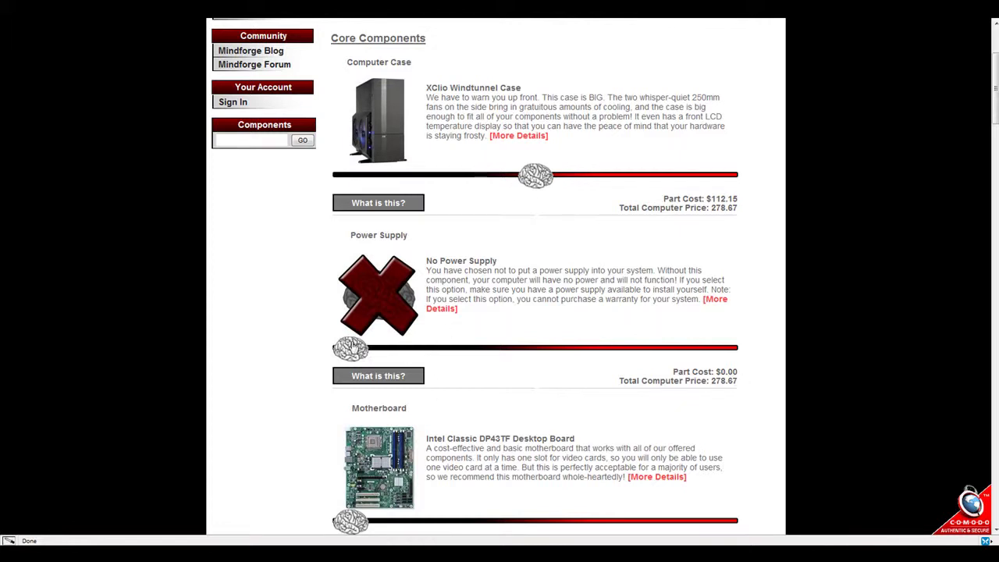
Choose the Antec EarthWatts 650W Power Supply and the ASUS P5N-D Desktop Board as motherboard.
click(458, 350)
click(516, 353)
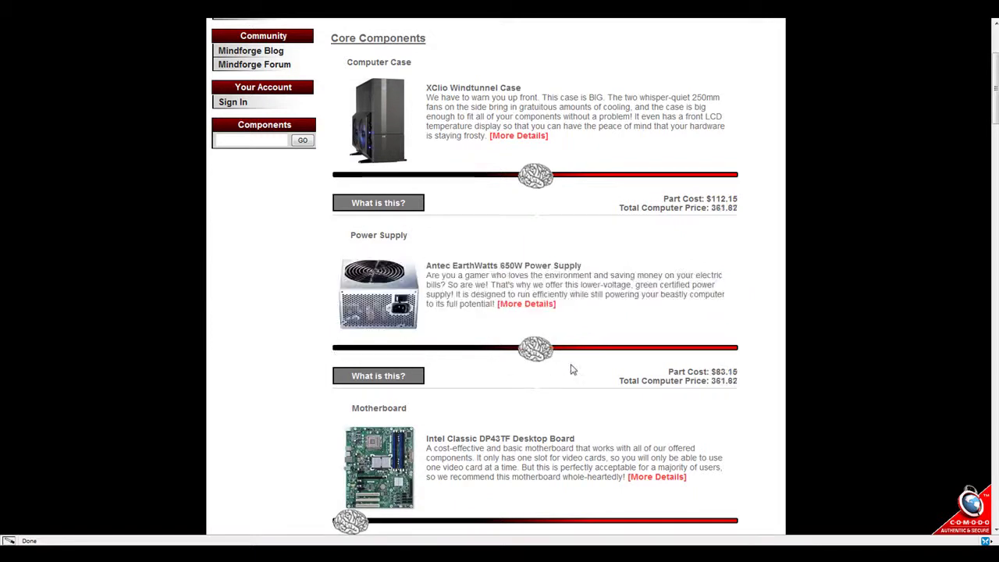
scroll(560, 361, down, 3)
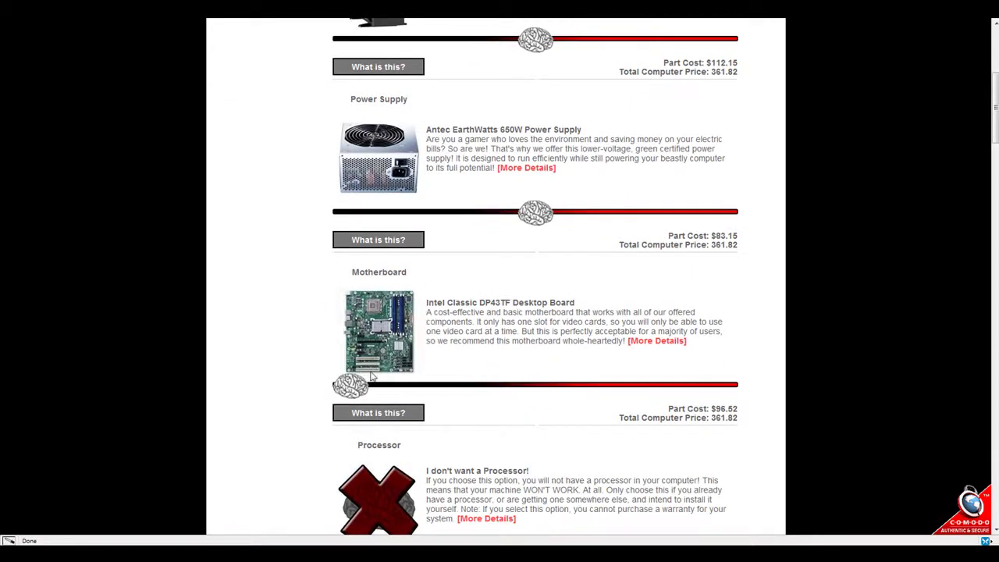
click(406, 385)
Choose the Intel Core 2 Duo E7600 3.06GHz processor and the GIGABYTE GeForce 9600 GT Video Card.
scroll(468, 394, down, 2)
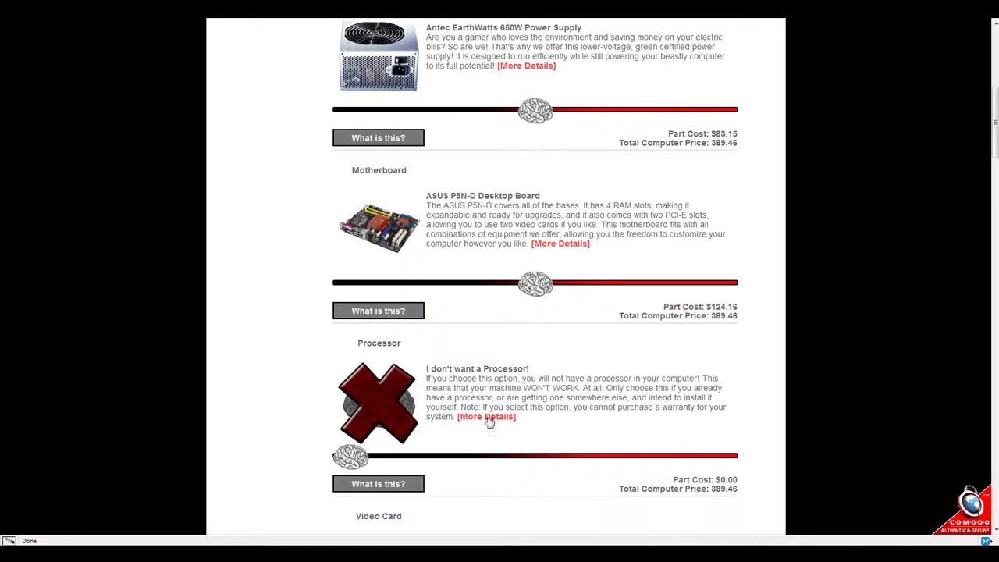
scroll(524, 403, down, 3)
drag(351, 258, 506, 260)
scroll(469, 304, down, 2)
drag(367, 332, 568, 320)
Choose the Corsair 4GB RAM Module (2x2GB) and the 640GB Caviar hard drive.
scroll(535, 310, down, 3)
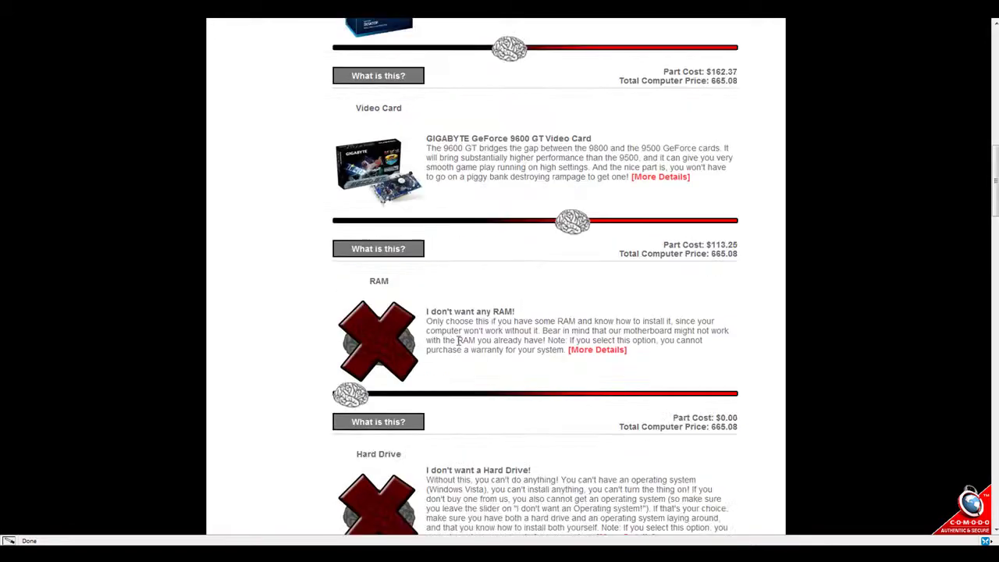
drag(352, 326, 560, 322)
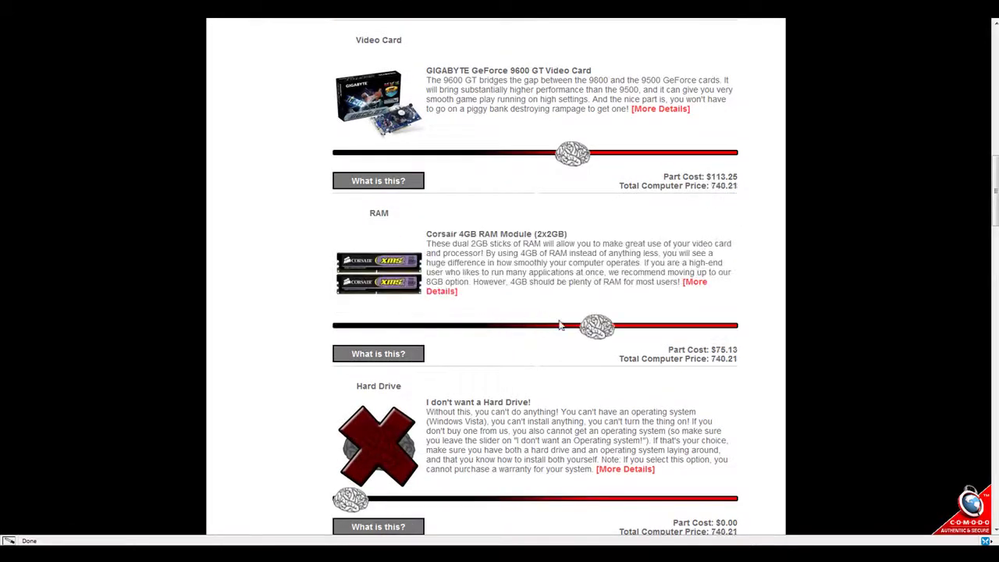
scroll(528, 336, down, 2)
scroll(508, 341, down, 1)
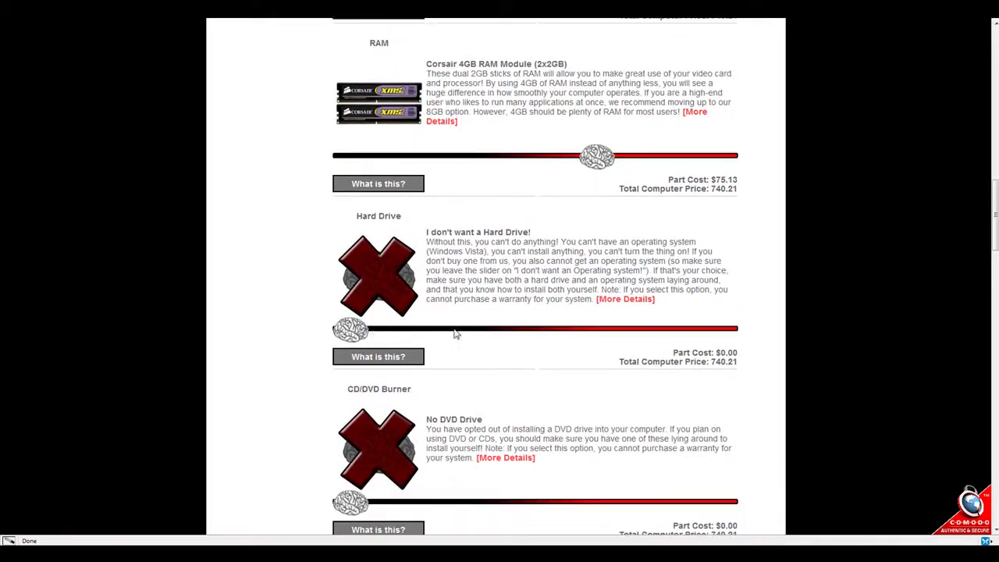
drag(351, 330, 563, 330)
Choose the Samsung CD/DVD Burner (22x) as the optical drive.
scroll(513, 340, down, 1)
scroll(512, 341, down, 1)
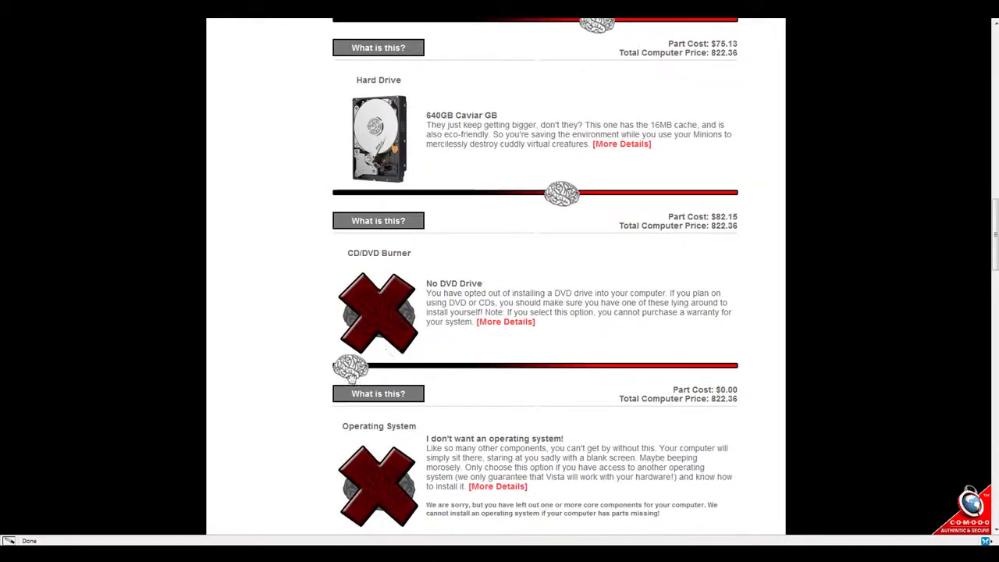
drag(351, 367, 516, 382)
Review the chosen core components and their prices, down to the operating system option.
scroll(516, 384, down, 2)
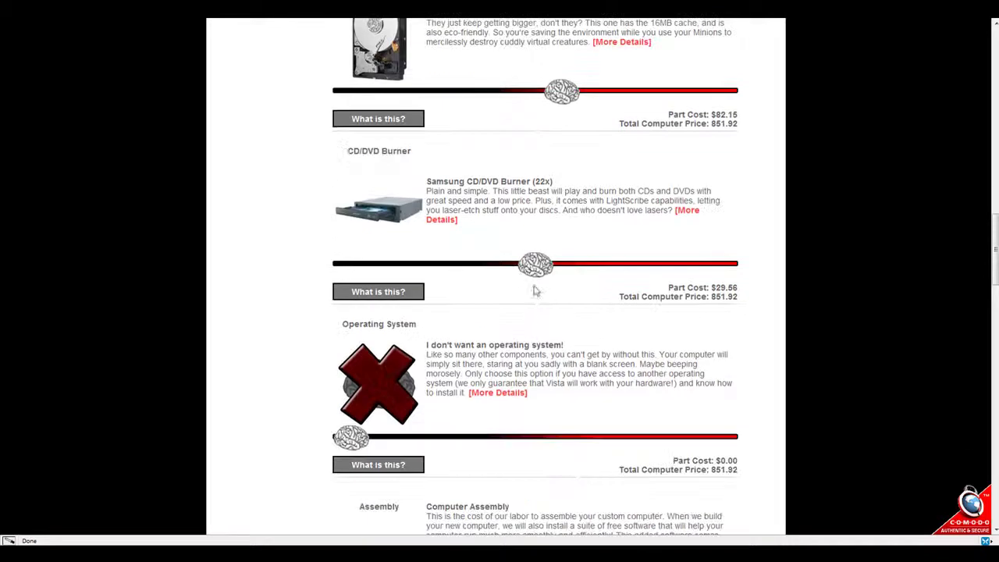
scroll(478, 262, down, 1)
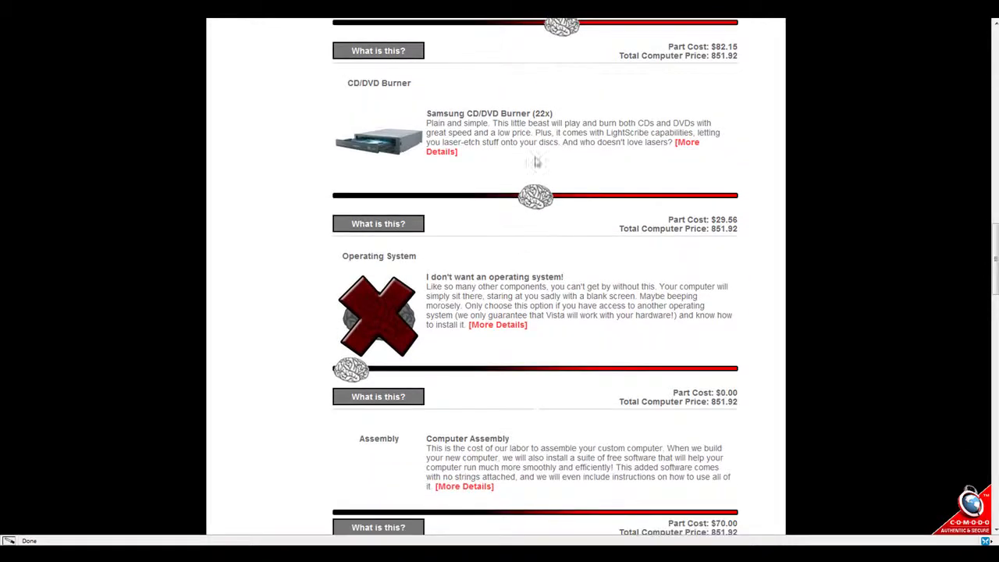
scroll(917, 297, up, 2)
drag(985, 281, 985, 190)
mouse_move(574, 249)
mouse_down()
mouse_move(350, 246)
mouse_move(574, 248)
mouse_up()
scroll(481, 381, down, 5)
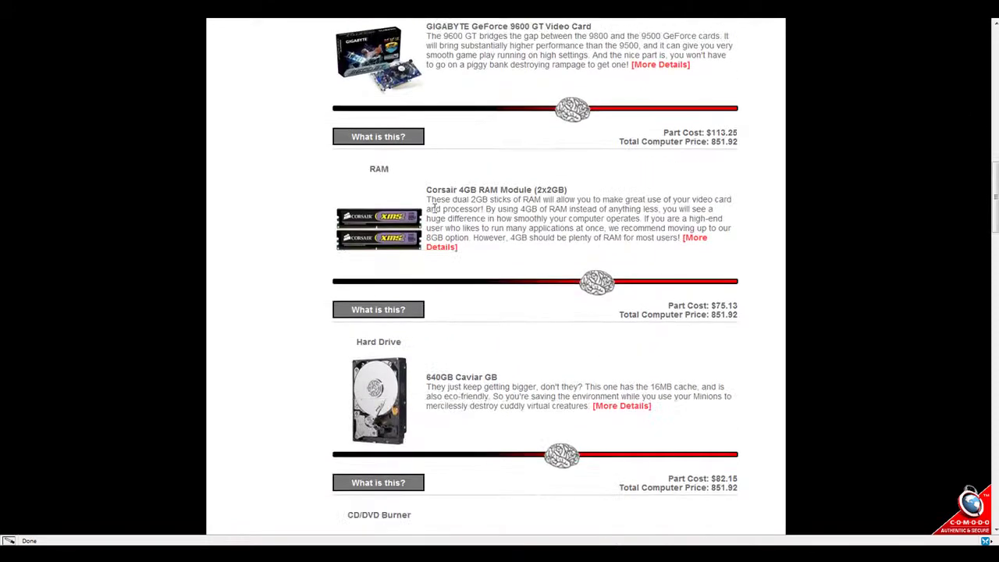
scroll(481, 381, down, 5)
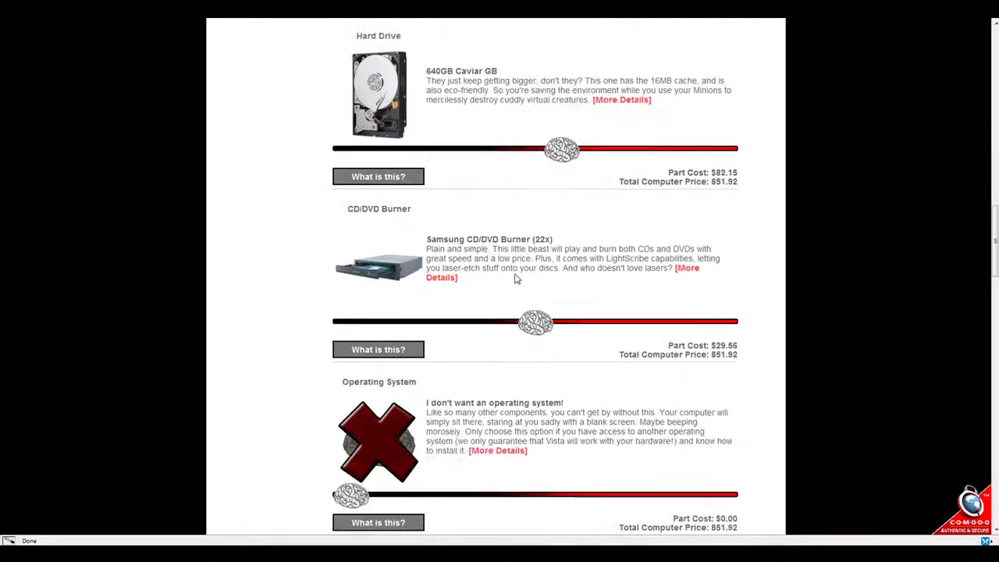
scroll(506, 269, down, 3)
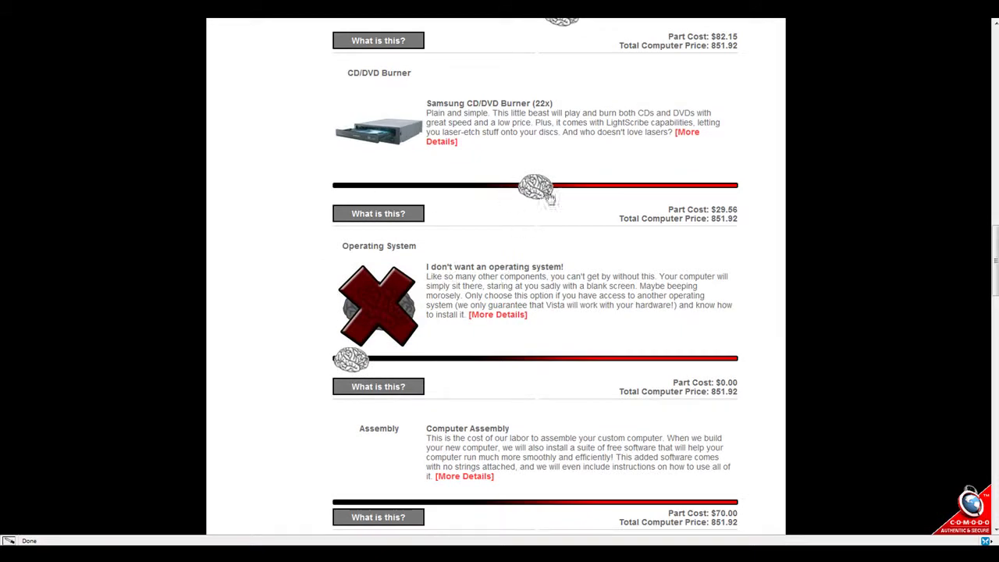
Opt out of the CD/DVD burner and reselect the Samsung CD/DVD Burner (22x).
click(436, 192)
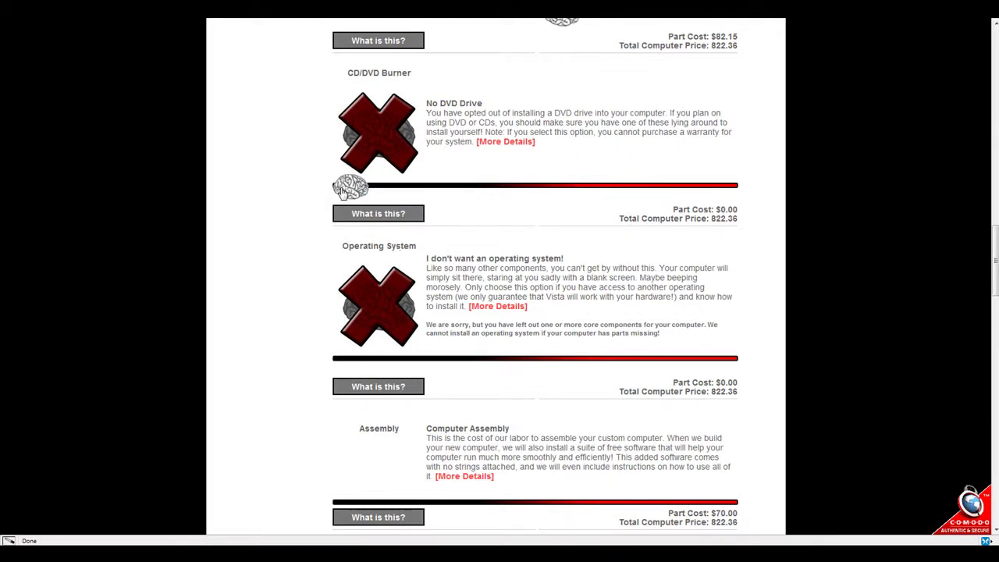
drag(342, 192, 496, 192)
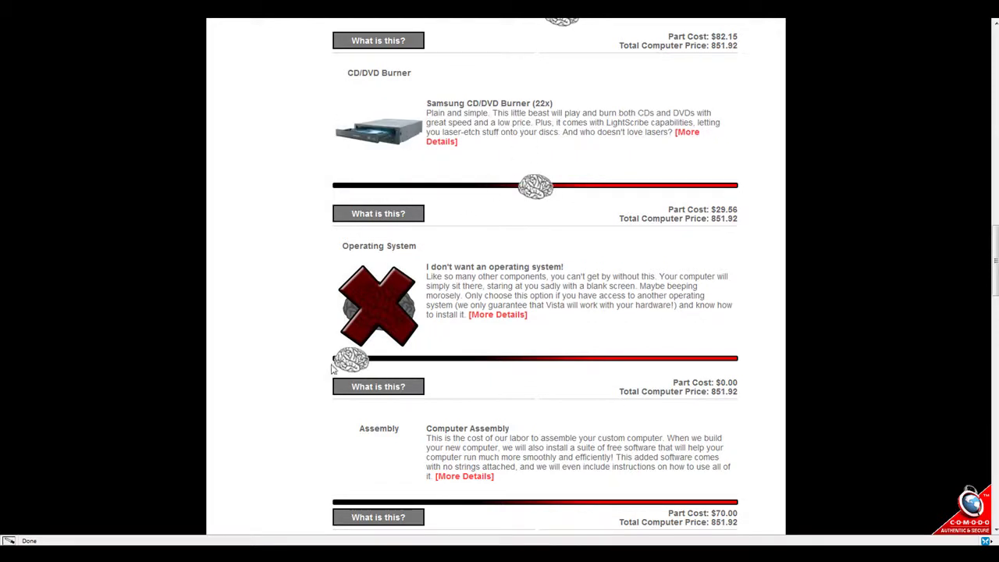
Choose Vista Home Basic SP1 64-bit with installation as the operating system and opt out of the CD/DVD burner.
drag(347, 366, 512, 371)
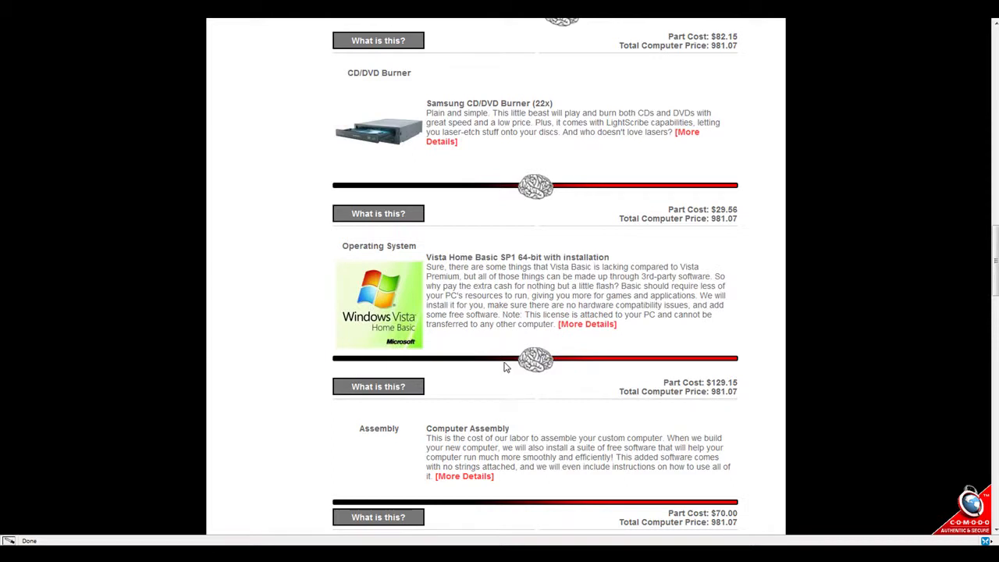
click(439, 187)
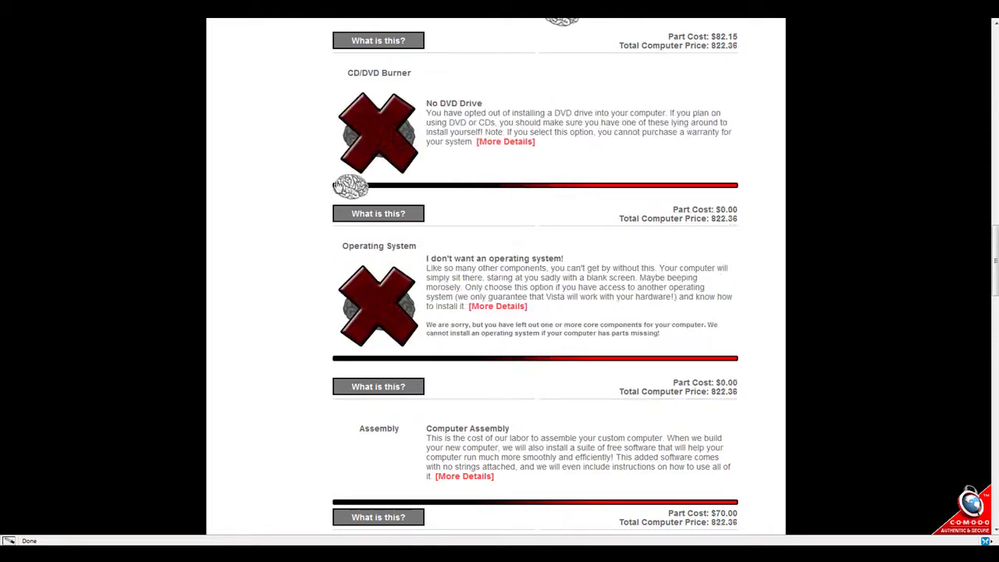
Try the Samsung CD/DVD Burner (22x) together with the 3-year warranty, and set the burner back to No DVD Drive.
scroll(553, 193, down, 1)
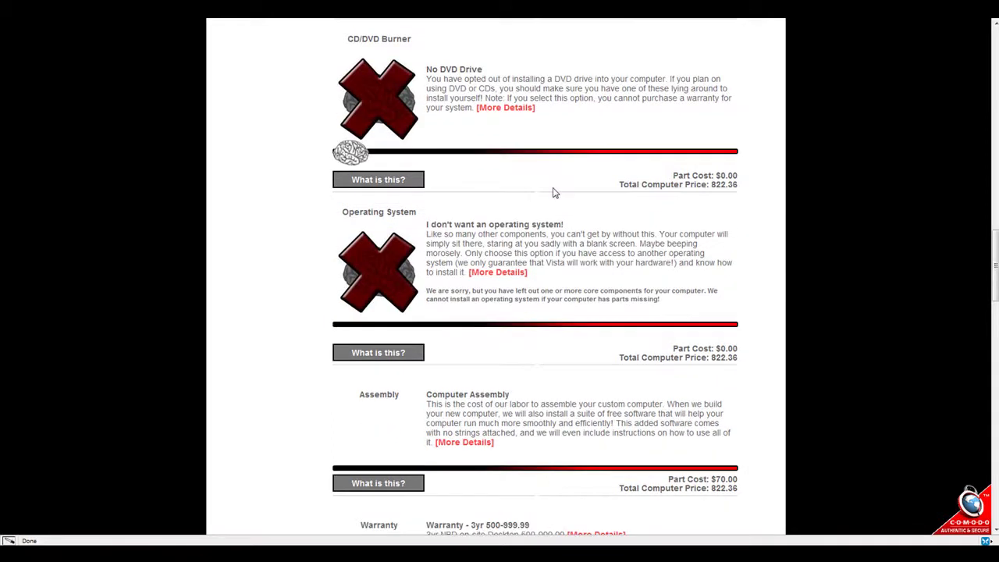
scroll(536, 328, down, 1)
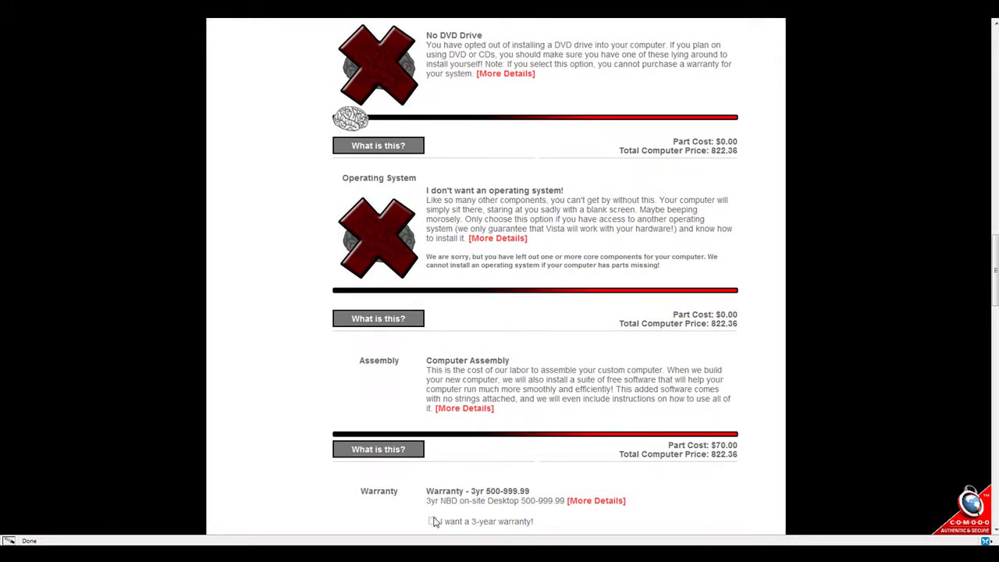
drag(356, 127, 523, 123)
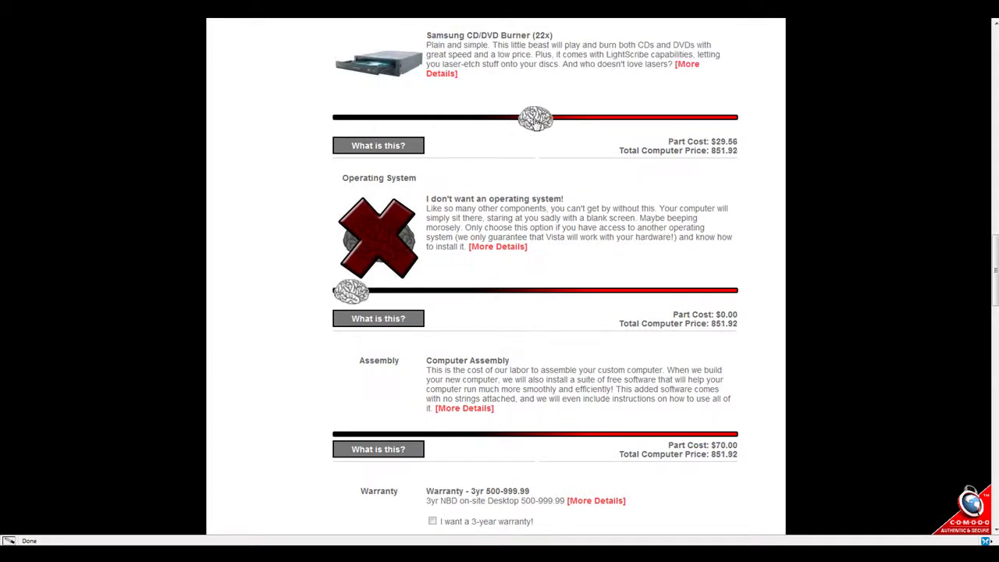
scroll(521, 262, down, 1)
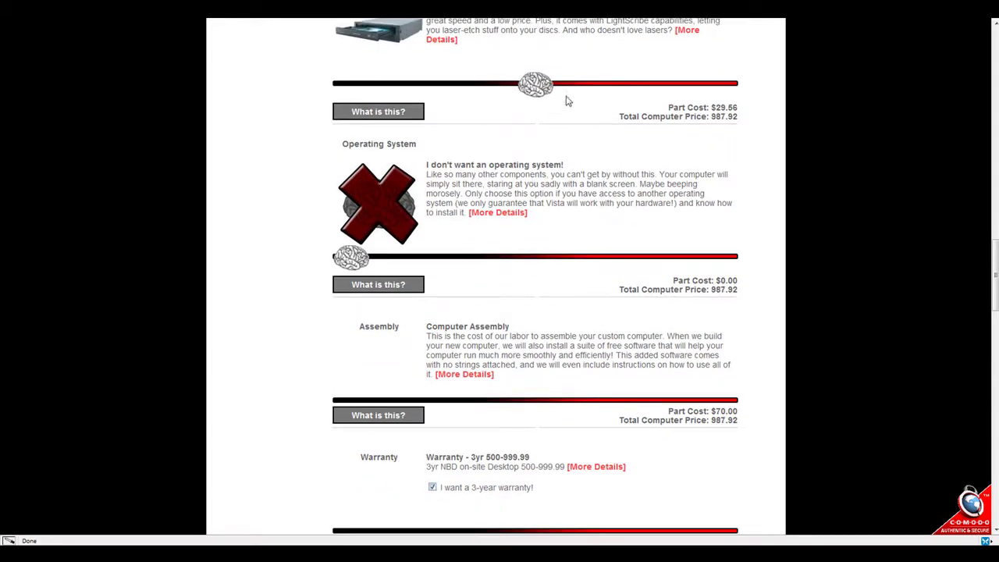
click(414, 87)
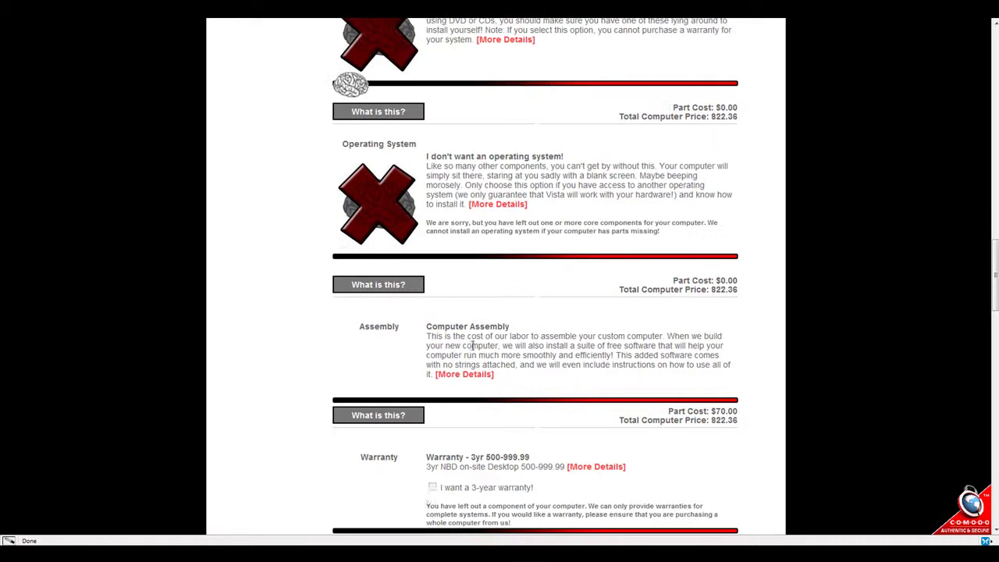
Review the assembly, warranty and peripheral component sections and the computer's total unit cost.
scroll(495, 461, down, 2)
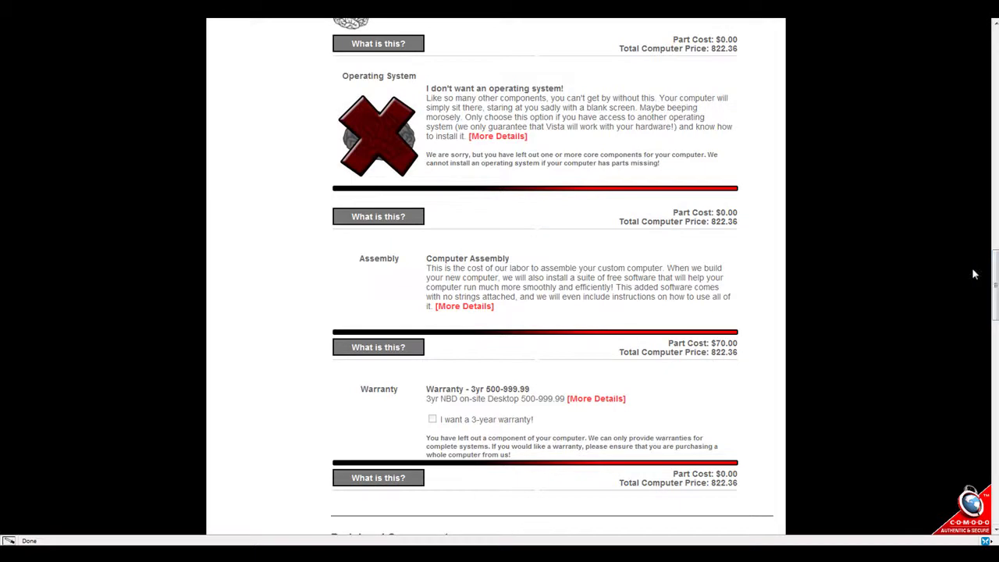
drag(995, 282, 996, 297)
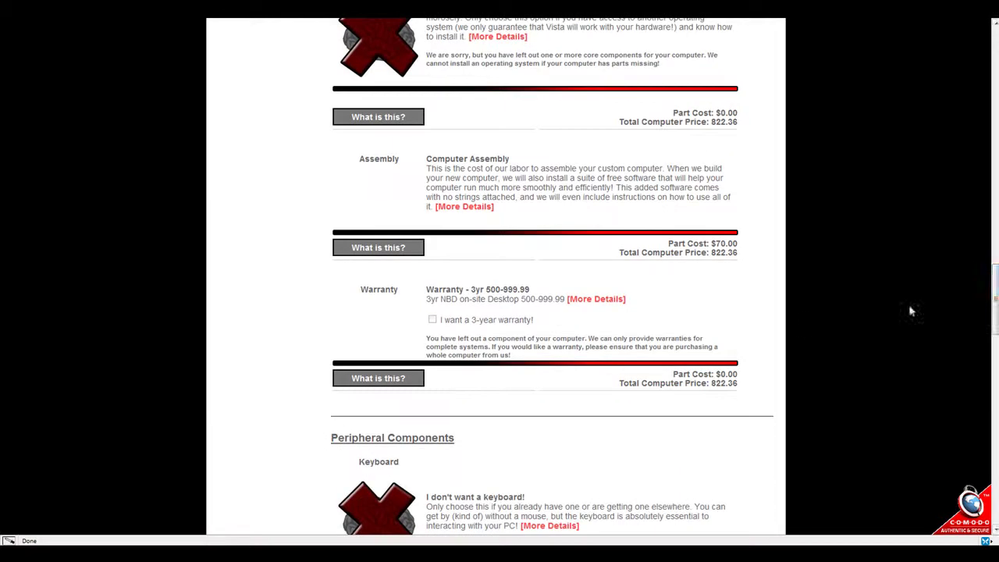
drag(581, 370, 589, 334)
click(589, 334)
drag(994, 299, 994, 341)
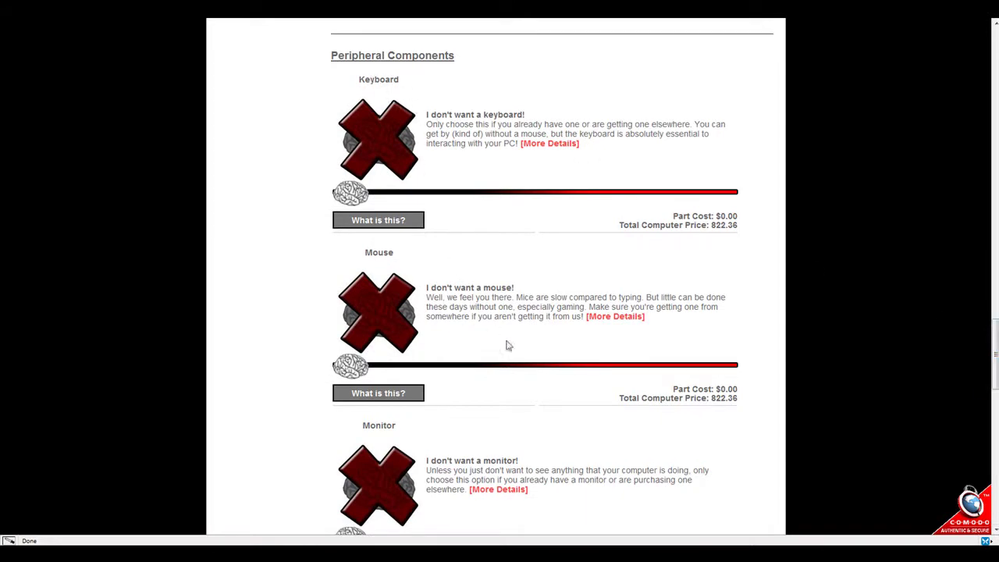
drag(995, 341, 995, 466)
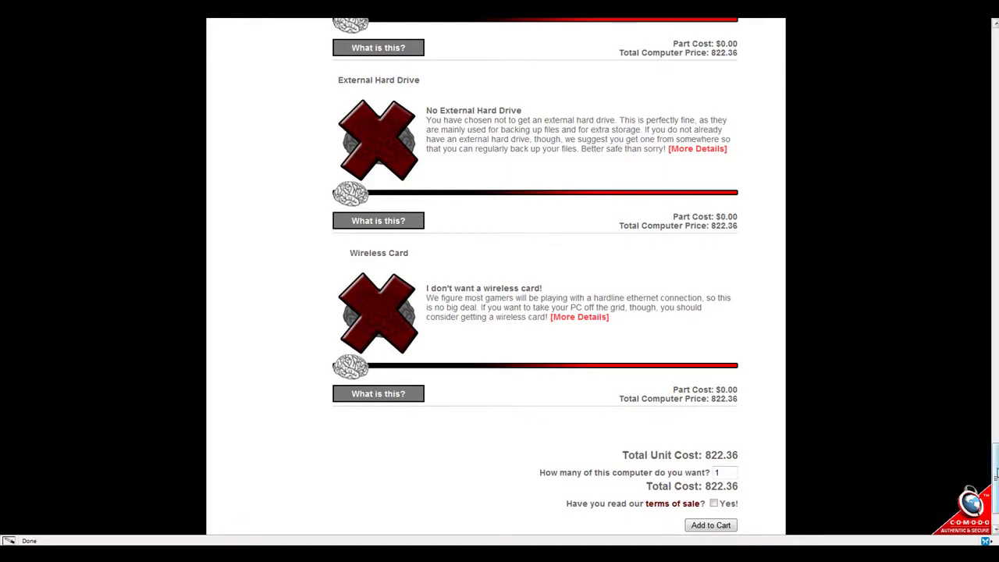
scroll(956, 467, down, 1)
drag(624, 404, 770, 412)
click(612, 352)
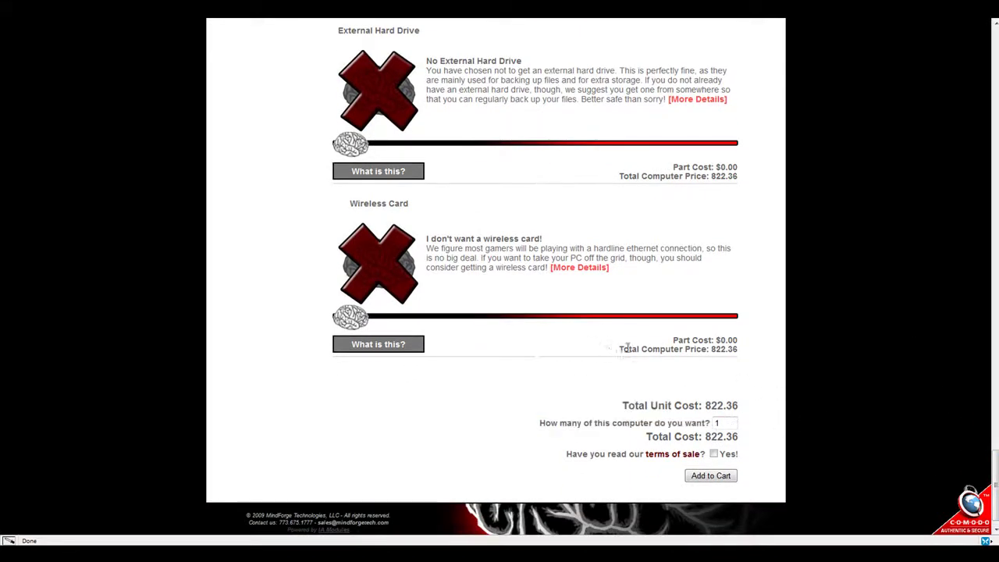
drag(612, 352, 751, 352)
drag(593, 173, 756, 188)
click(757, 189)
Set the number of computers to 2 and check the total cost.
drag(730, 425, 656, 426)
text(2)
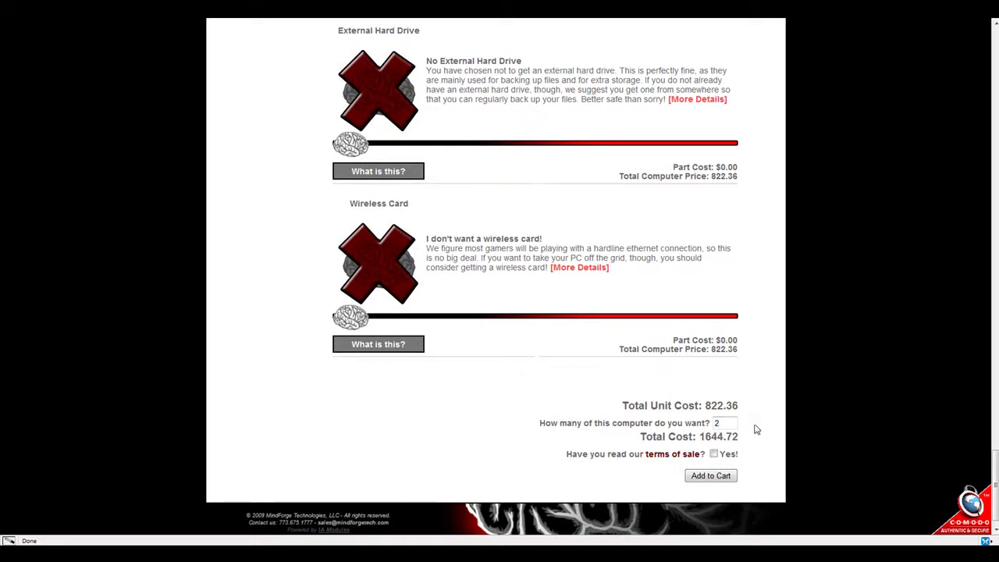
drag(667, 431, 777, 436)
click(762, 431)
Accept the terms of sale and add the configured computers to the cart.
click(699, 478)
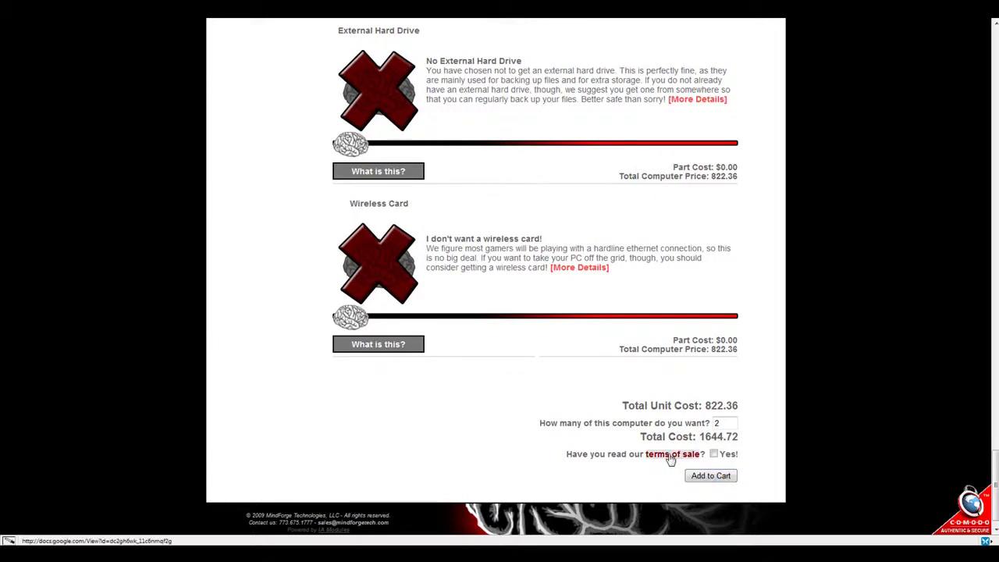
drag(637, 442, 742, 441)
click(743, 441)
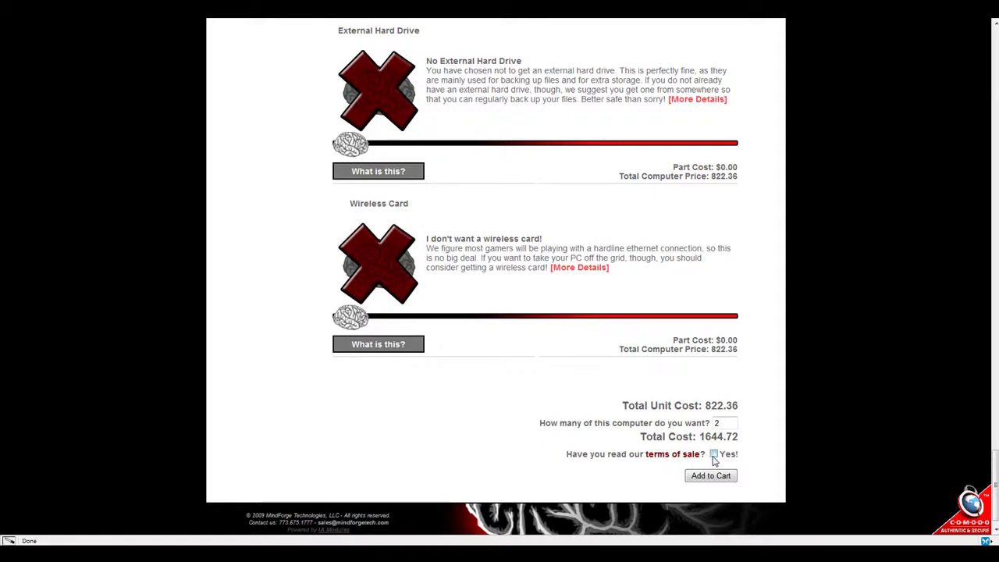
click(726, 476)
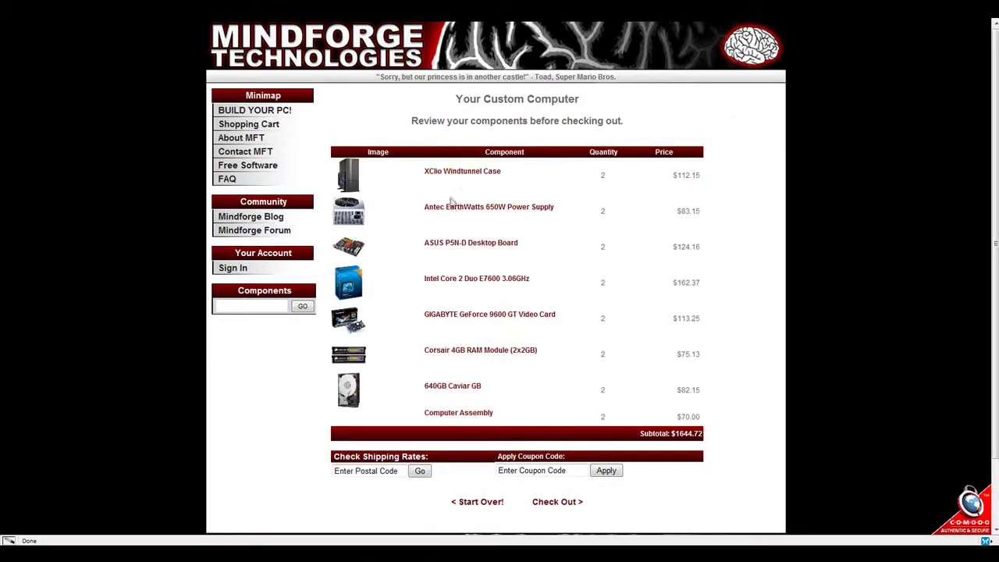
Review the custom computer's component list, quantities, prices and subtotal before checkout.
drag(327, 164, 598, 414)
click(568, 414)
drag(726, 428, 411, 165)
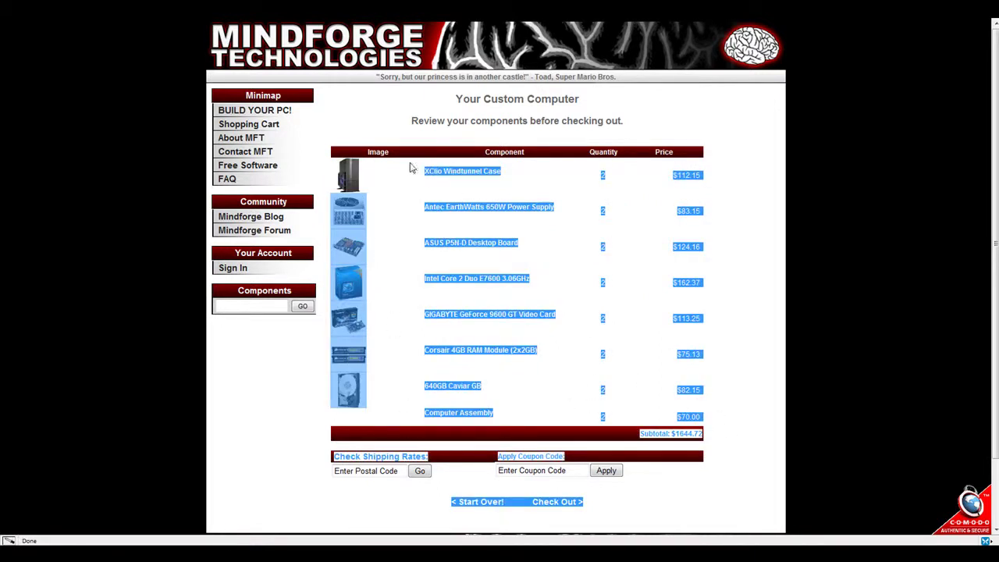
click(411, 167)
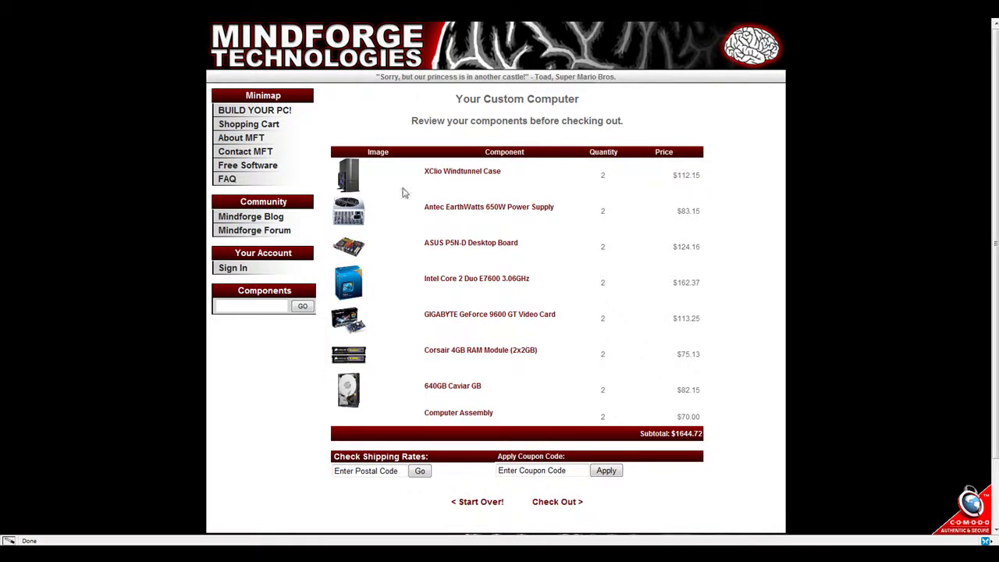
drag(601, 181, 703, 421)
click(627, 408)
scroll(594, 383, down, 1)
drag(705, 384, 680, 385)
click(673, 389)
drag(676, 384, 701, 383)
click(533, 403)
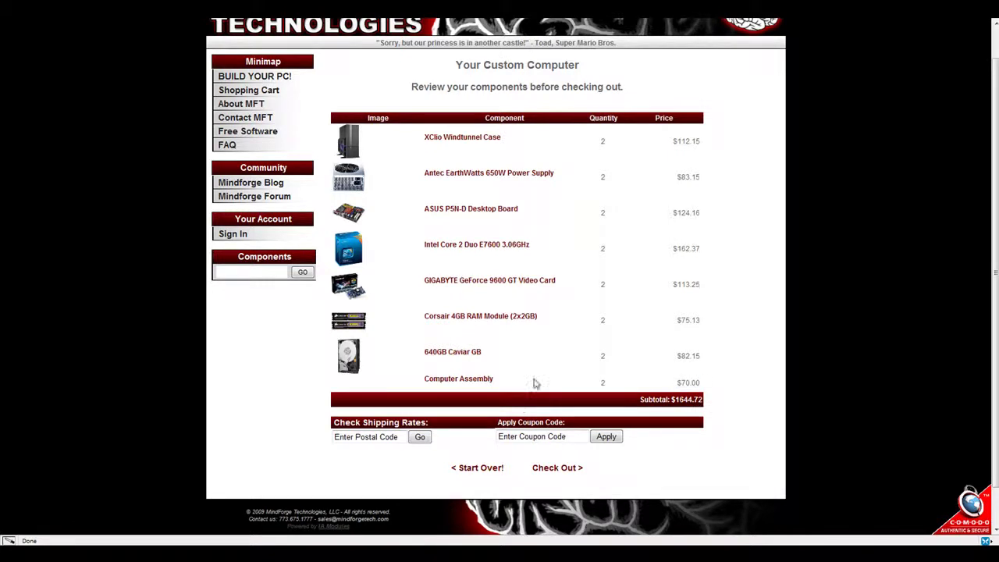
scroll(532, 378, down, 1)
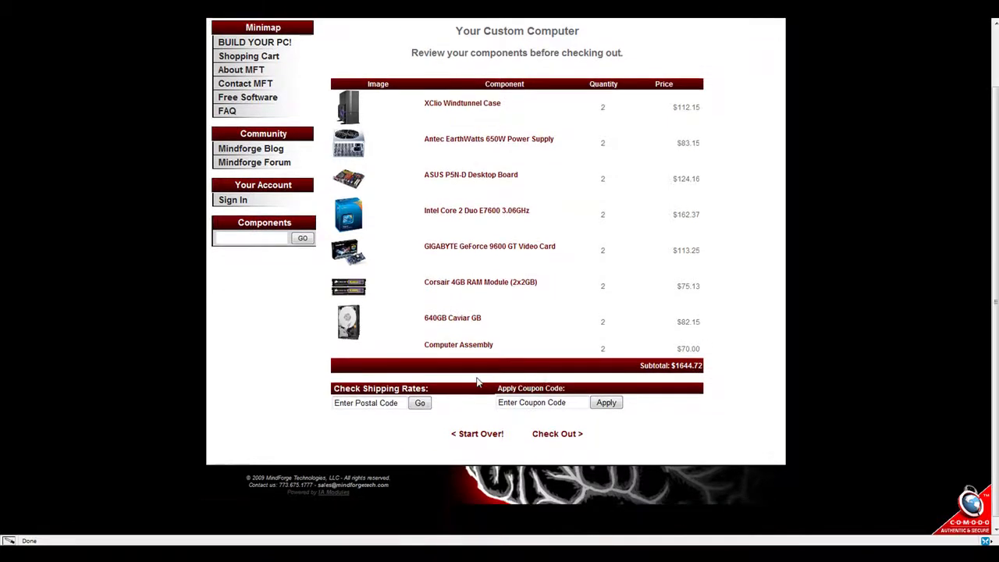
Activate the postal code field for checking shipping rates and look over the coupon and checkout options.
click(383, 404)
scroll(581, 192, up, 2)
scroll(994, 242, down, 2)
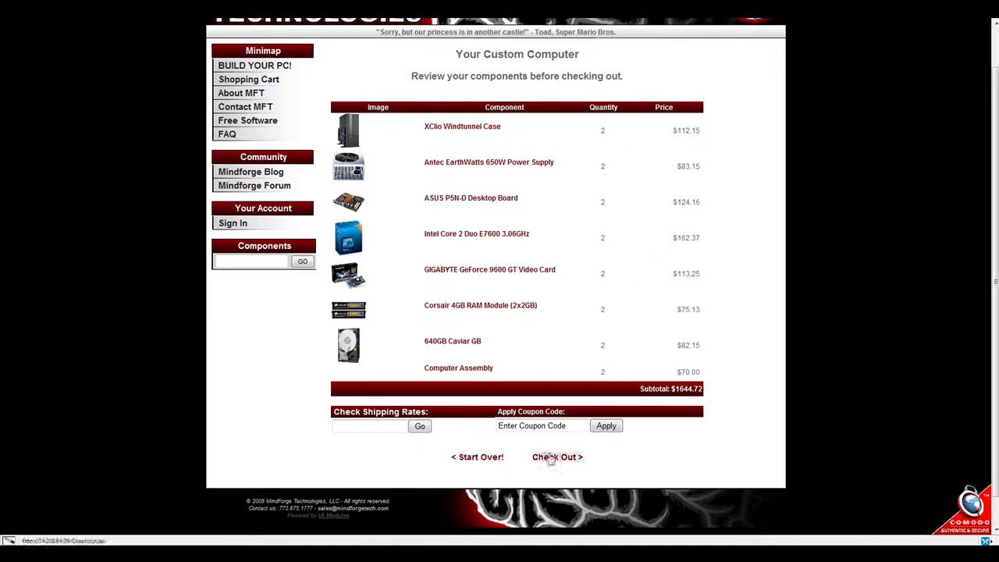
scroll(827, 294, up, 2)
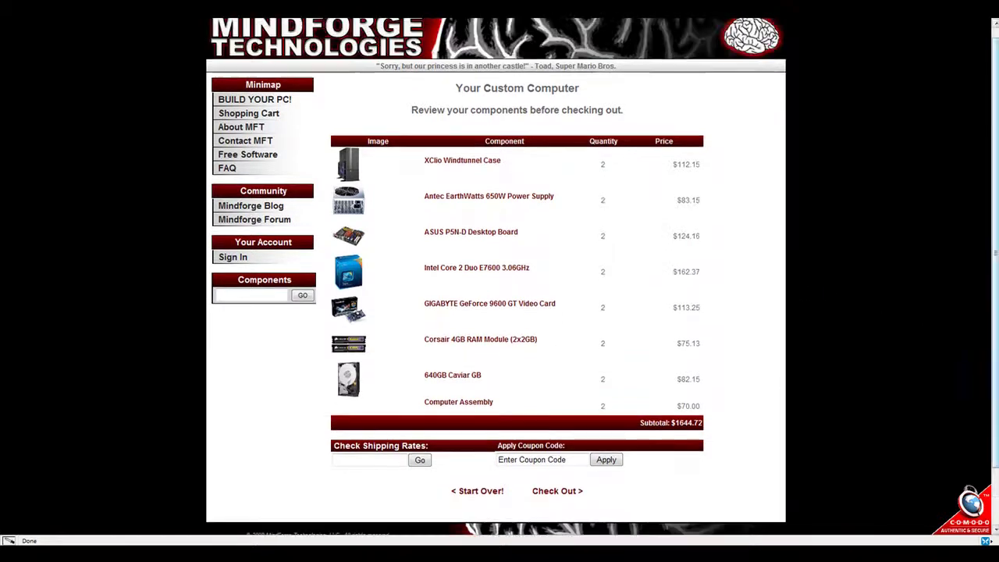